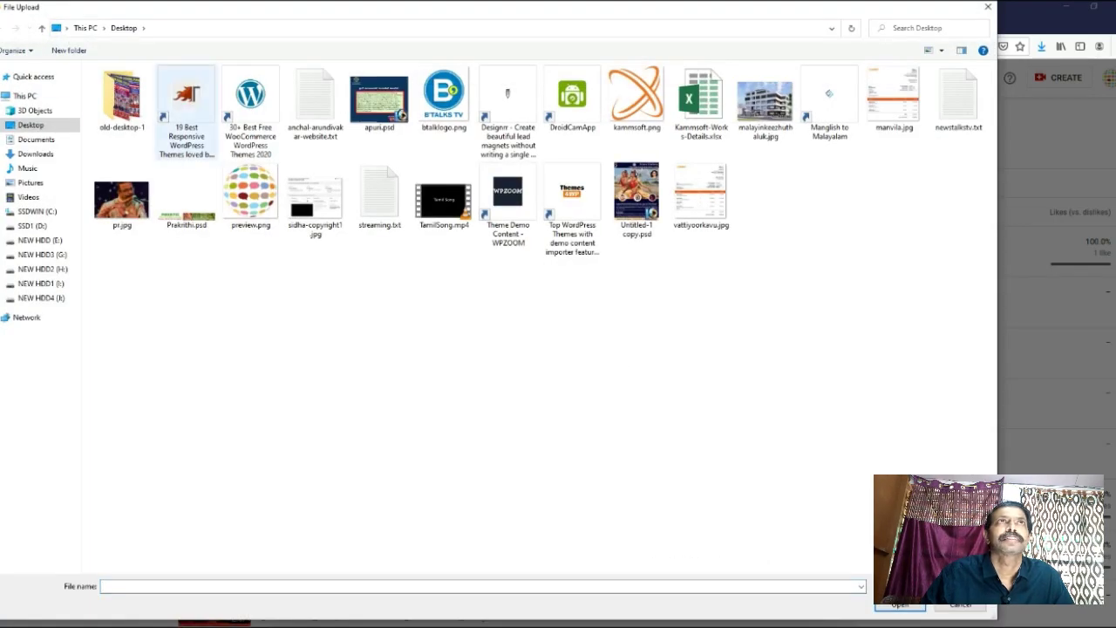
# - Upload the video file TamilSong.mp4 from the Desktop, keeping TamilSong as its title
pyautogui.click(444, 199)
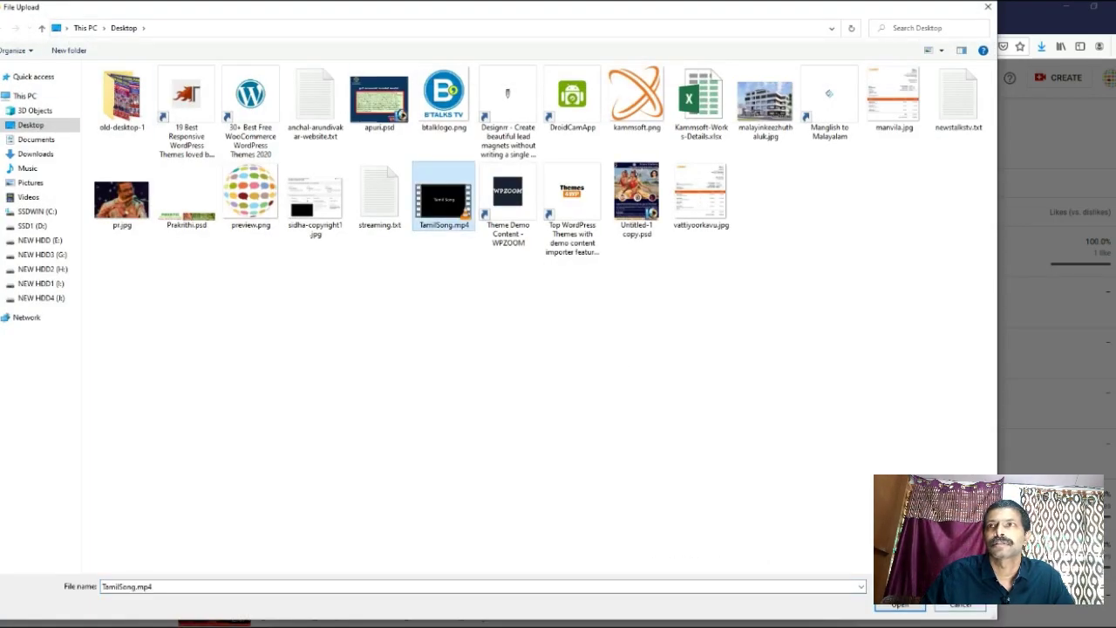
pyautogui.click(899, 605)
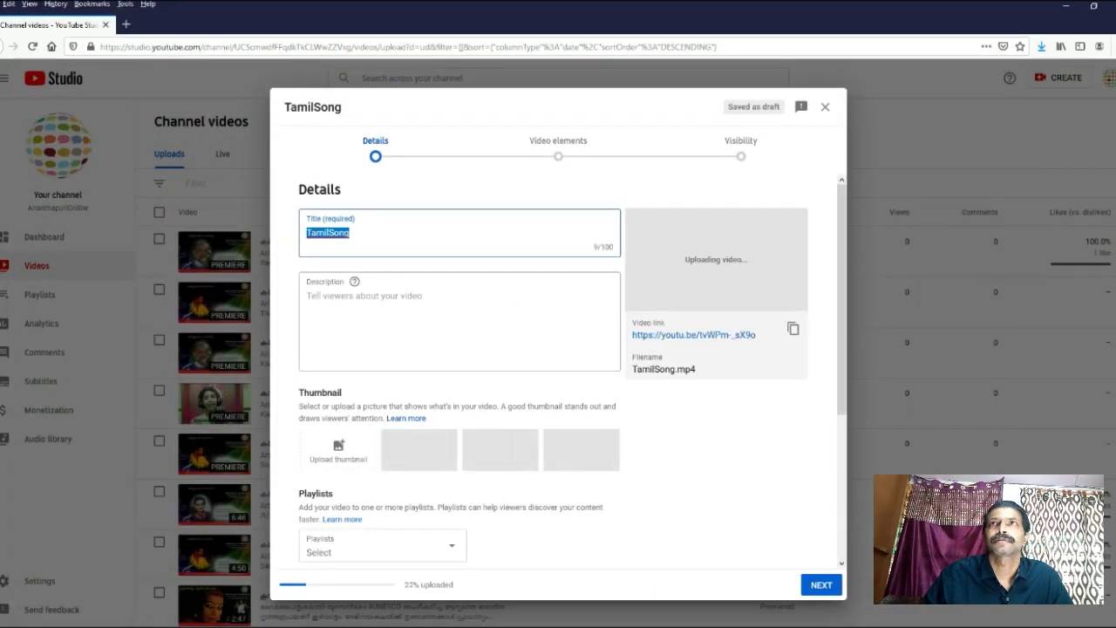
pyautogui.click(350, 233)
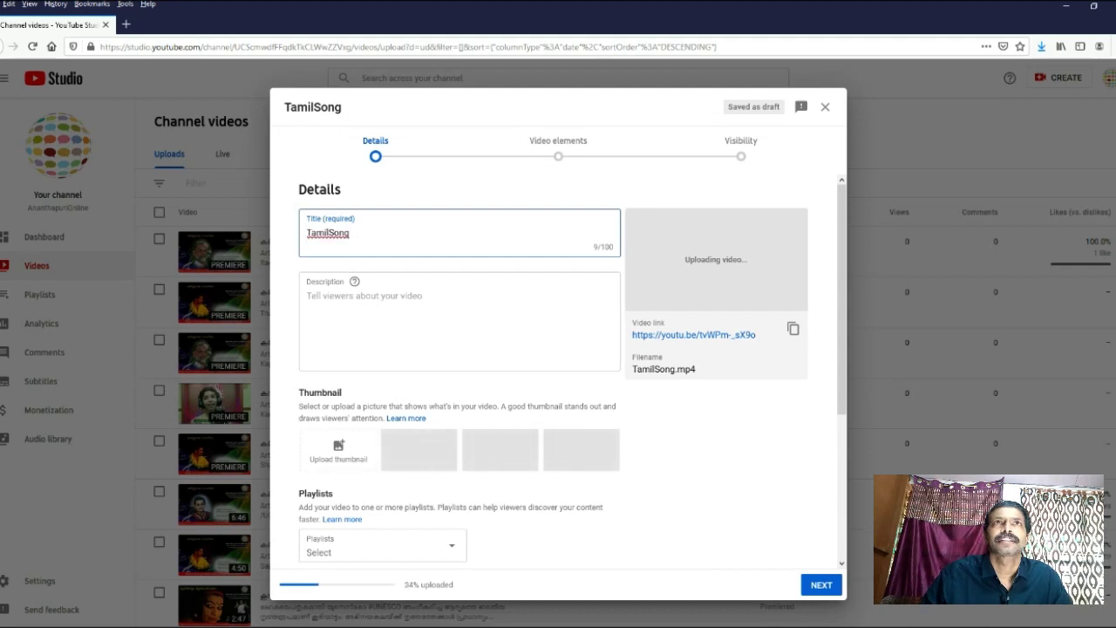
pyautogui.click(307, 296)
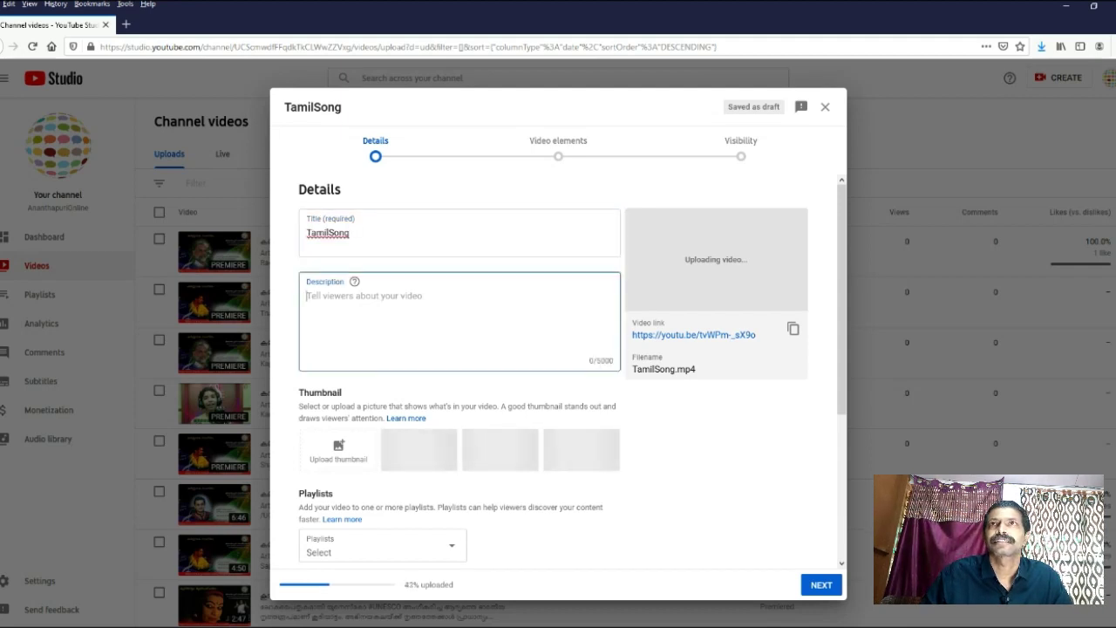
# - Add the video to the Music playlist
pyautogui.scroll(-5, 558, 366)
pyautogui.click(384, 319)
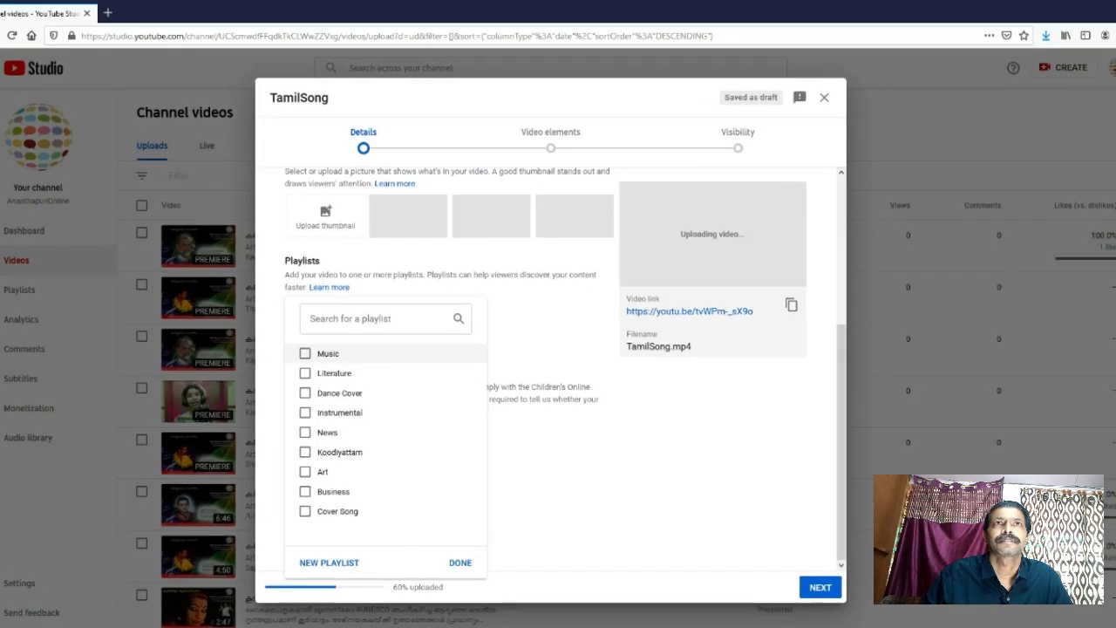
pyautogui.click(305, 353)
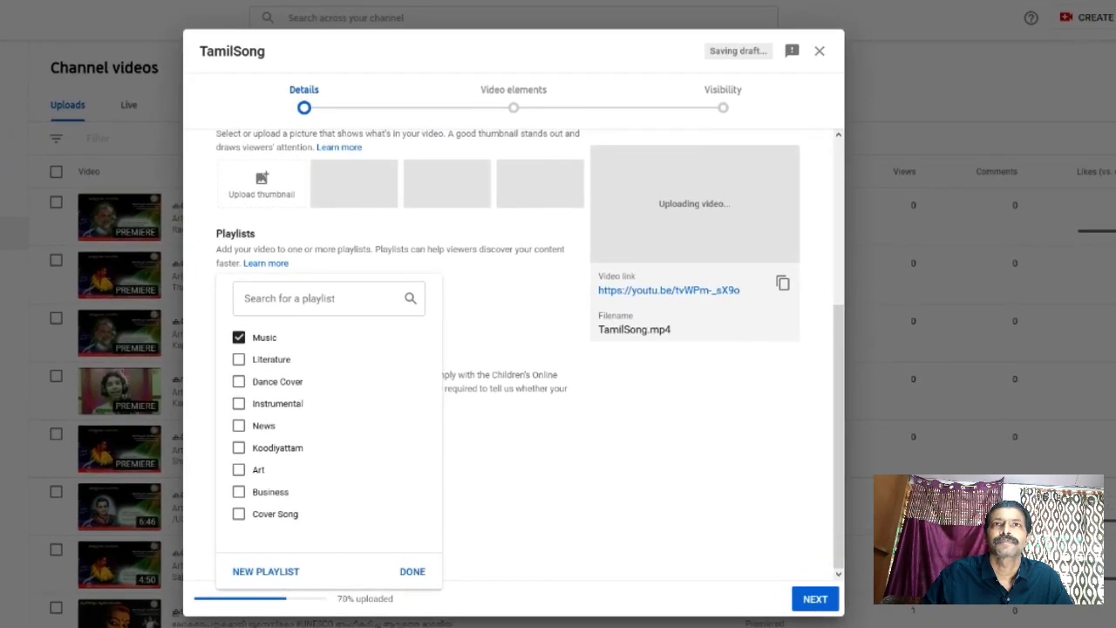
pyautogui.click(412, 571)
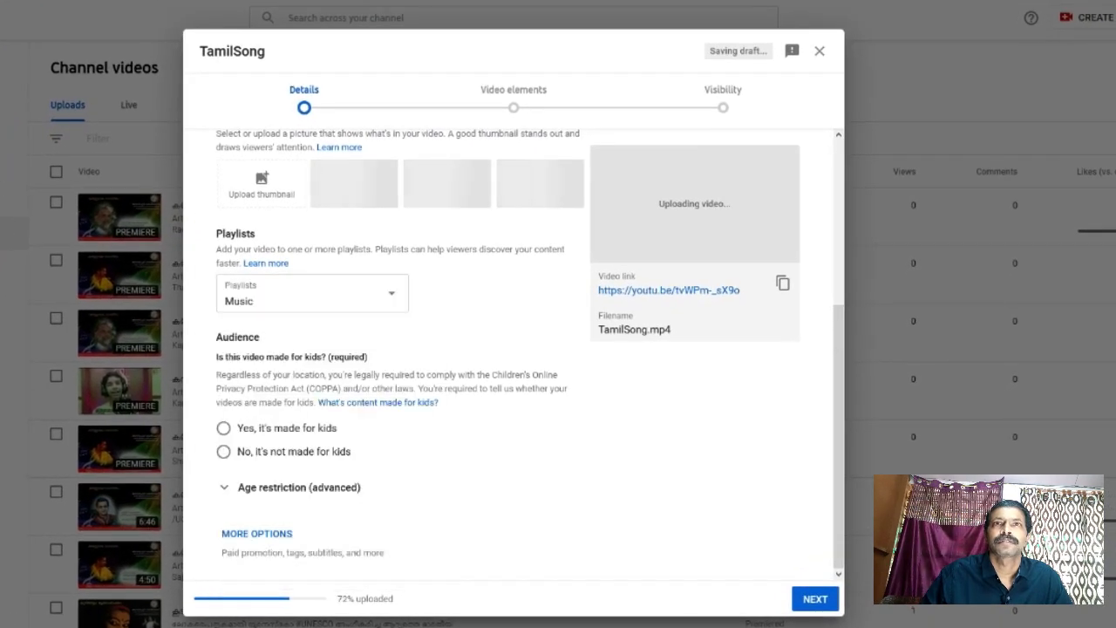
# - Mark the video as not made for kids and reveal the additional detail options
pyautogui.click(223, 451)
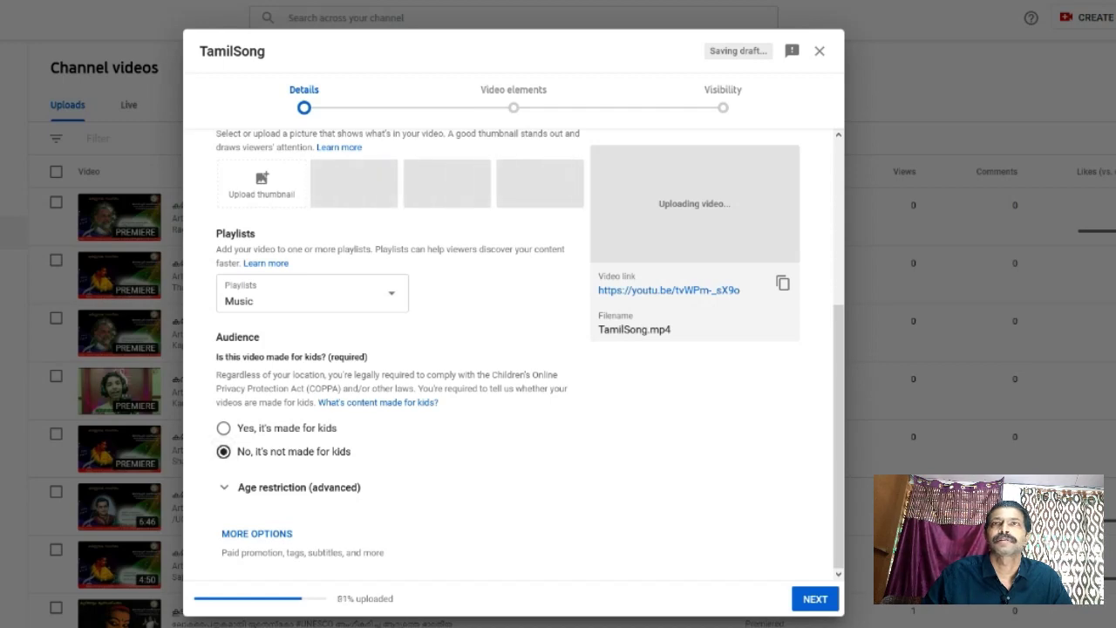
pyautogui.click(256, 533)
# - Look through the additional options, from paid promotion, tags and language to license, category and comments
pyautogui.scroll(-6, 401, 353)
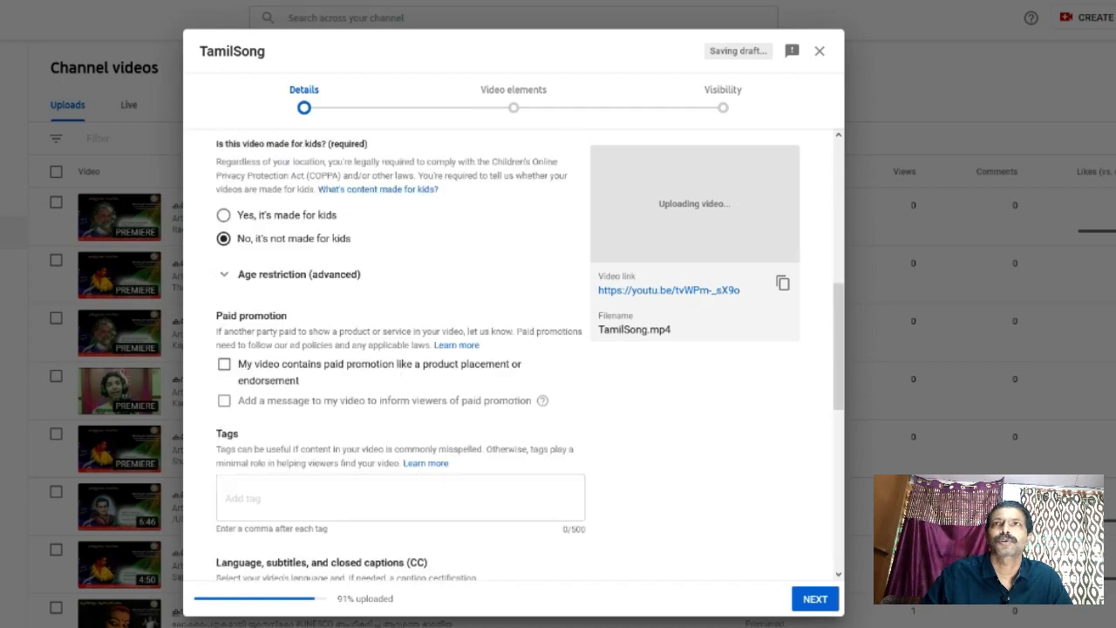
pyautogui.scroll(2, 400, 353)
pyautogui.click(400, 358)
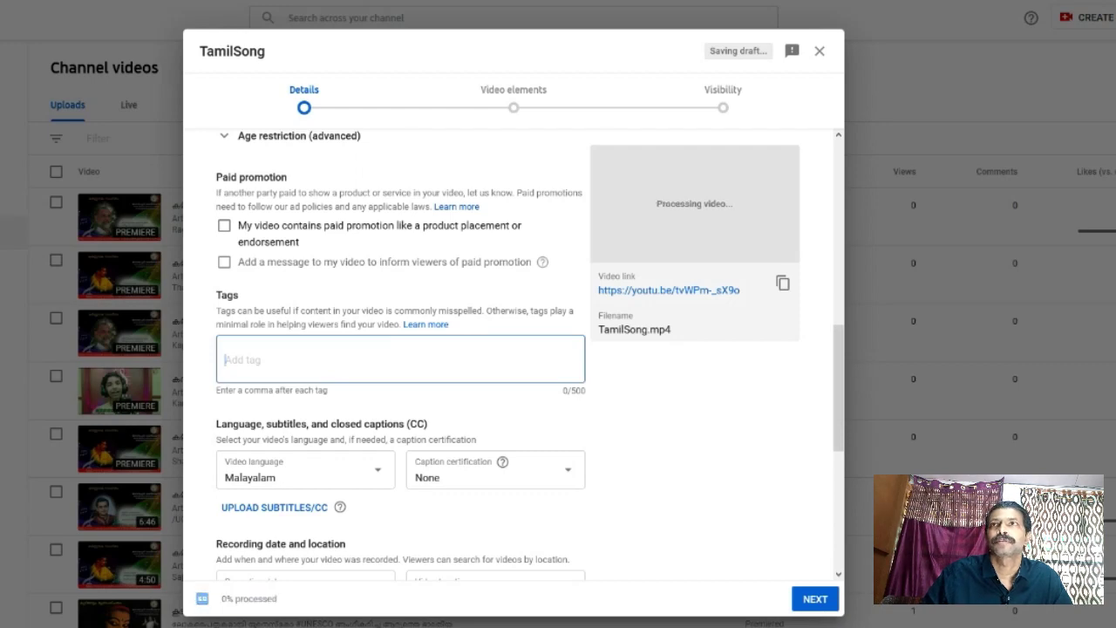
pyautogui.scroll(-1, 401, 349)
pyautogui.scroll(-4, 401, 349)
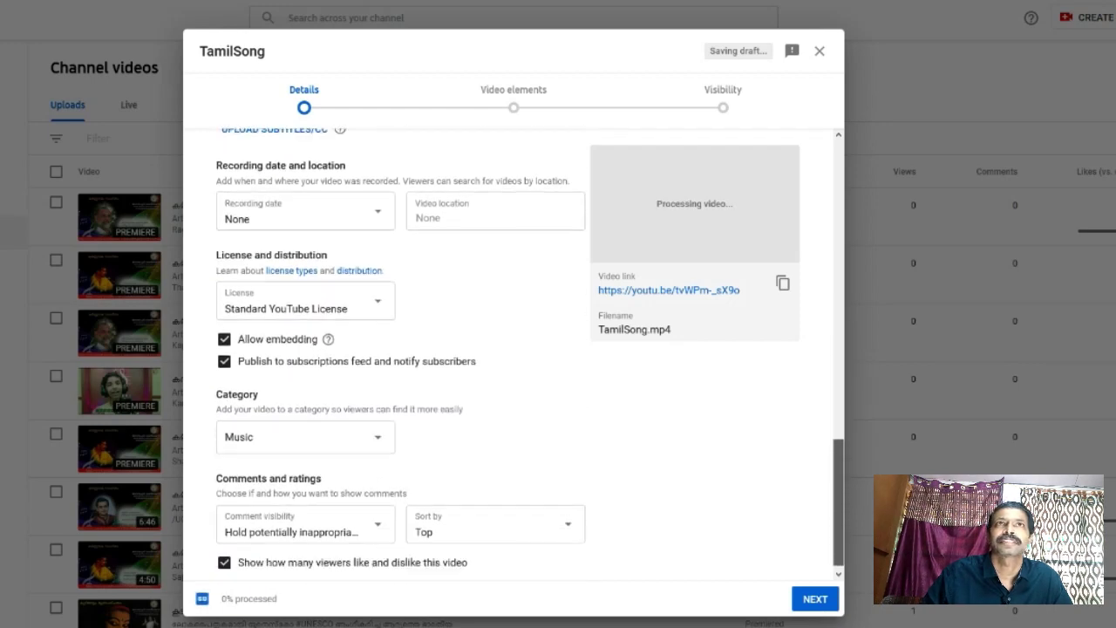
pyautogui.scroll(5, 401, 349)
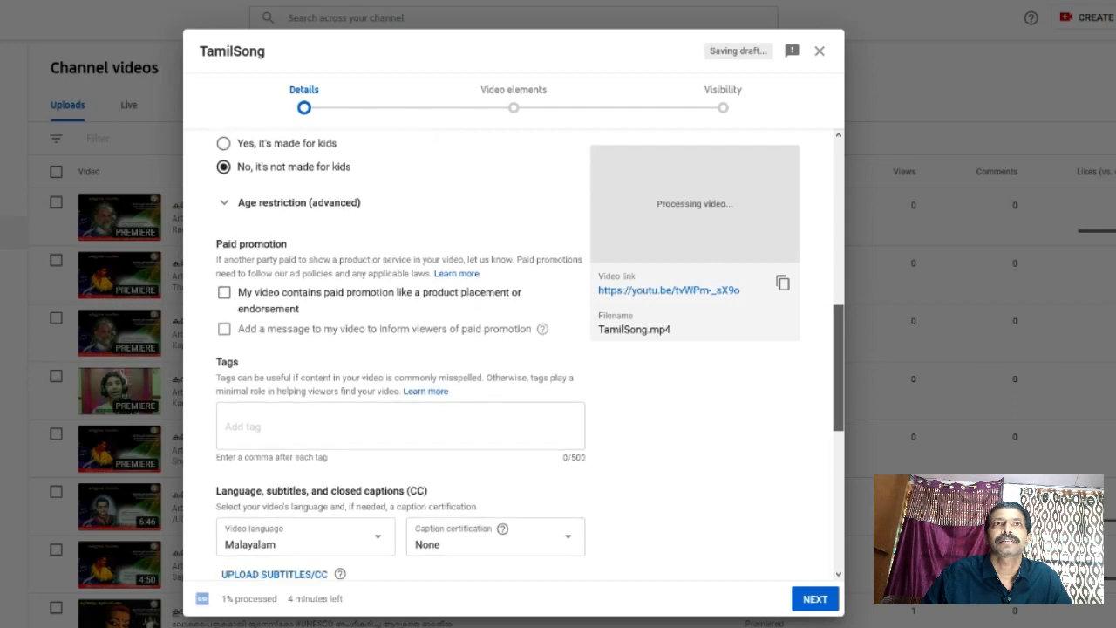
pyautogui.scroll(-2, 400, 349)
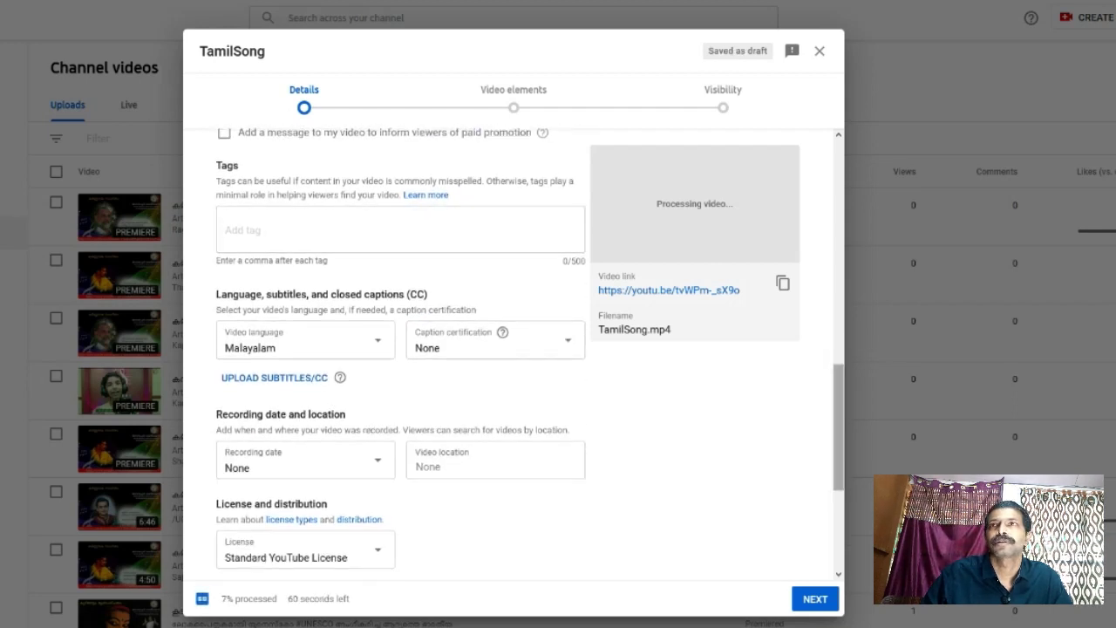
pyautogui.scroll(-3, 401, 349)
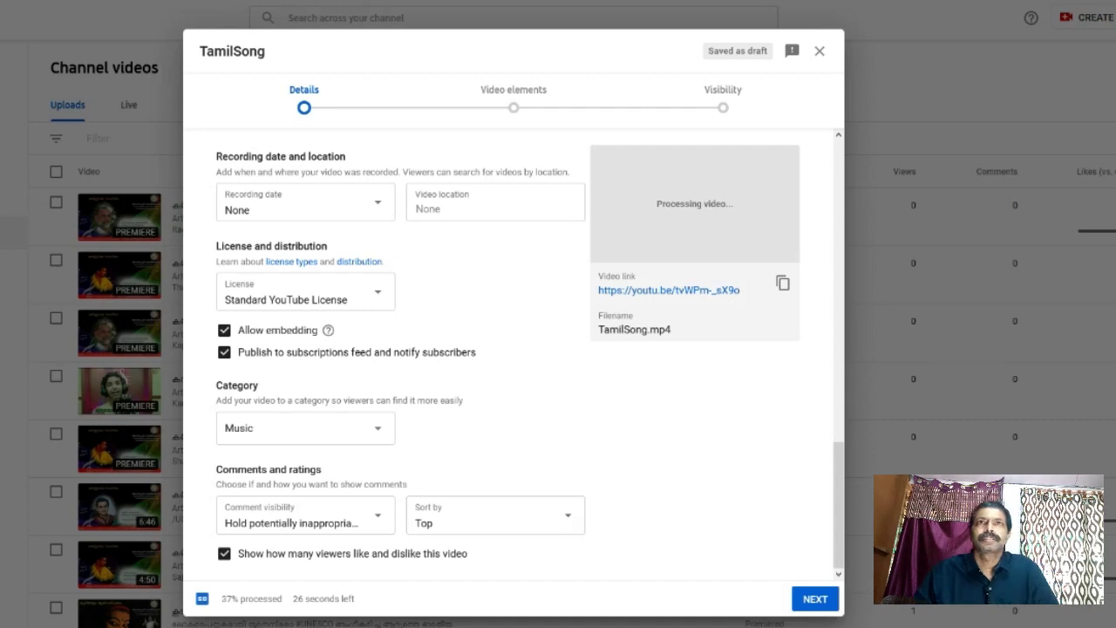
# - Review all video details again, from the title, description and thumbnail to the comments and ratings settings
pyautogui.scroll(10, 401, 348)
pyautogui.scroll(7, 401, 349)
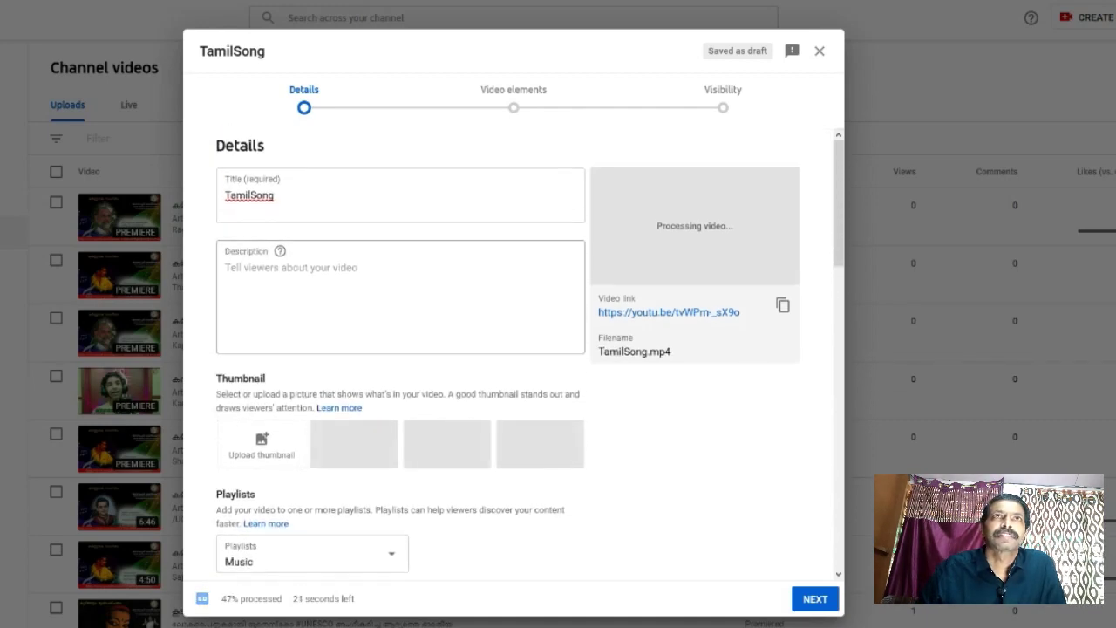
pyautogui.click(275, 267)
pyautogui.click(274, 195)
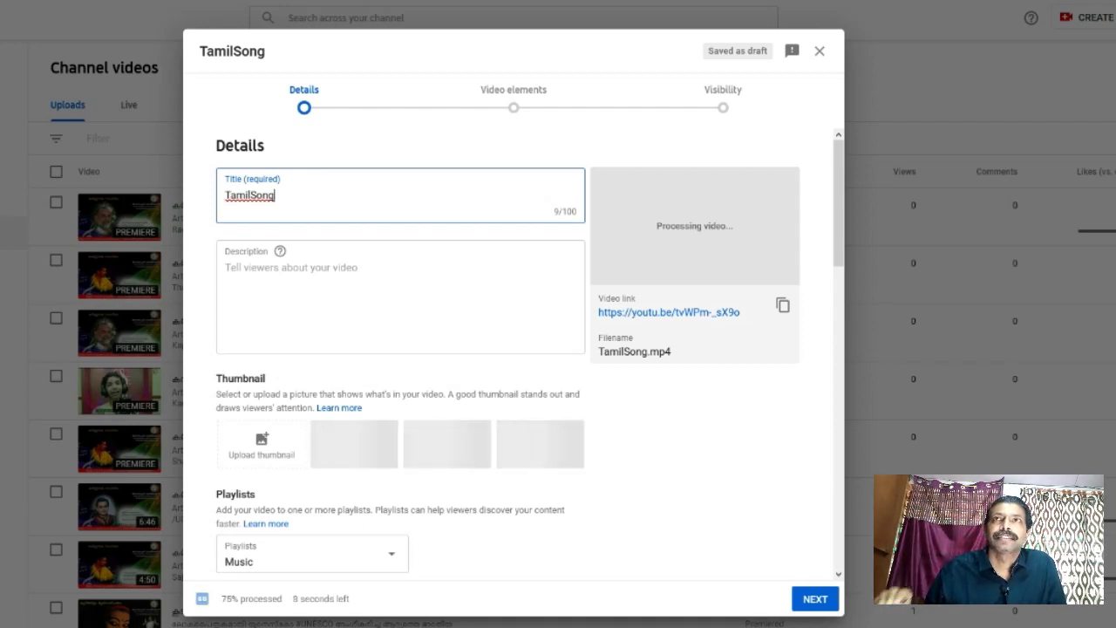
pyautogui.click(225, 267)
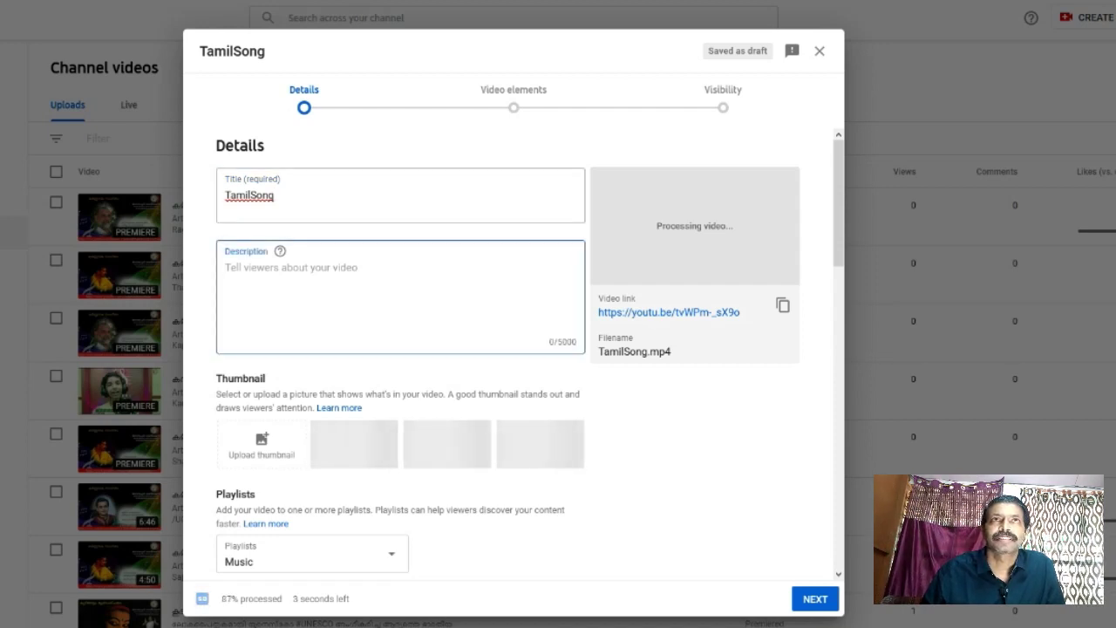
pyautogui.scroll(-1, 378, 381)
pyautogui.scroll(1, 377, 381)
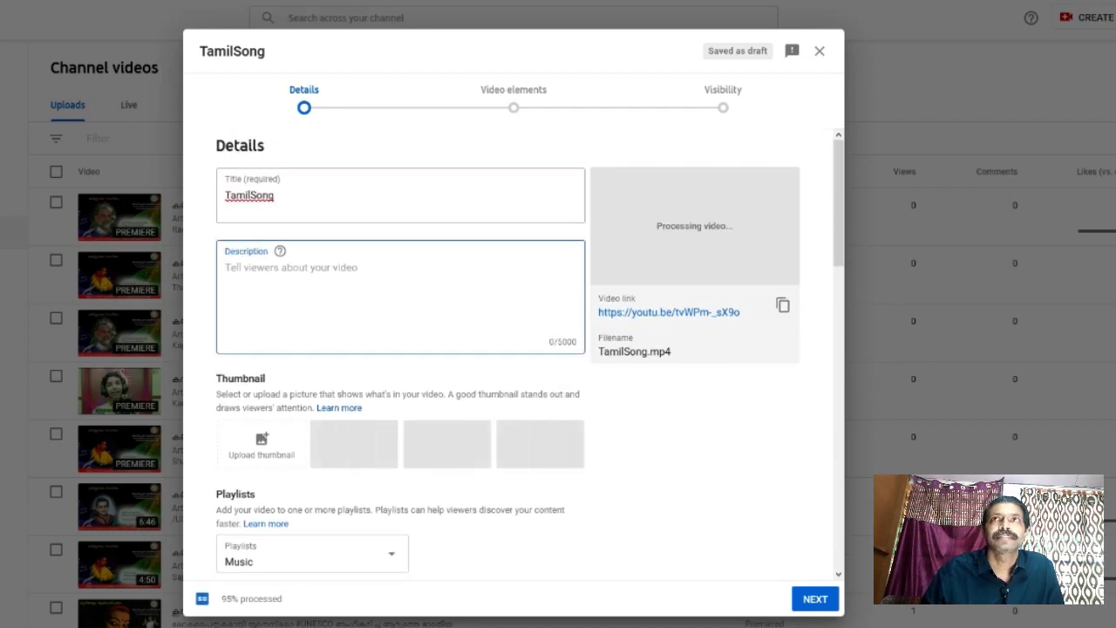
pyautogui.scroll(-1, 262, 371)
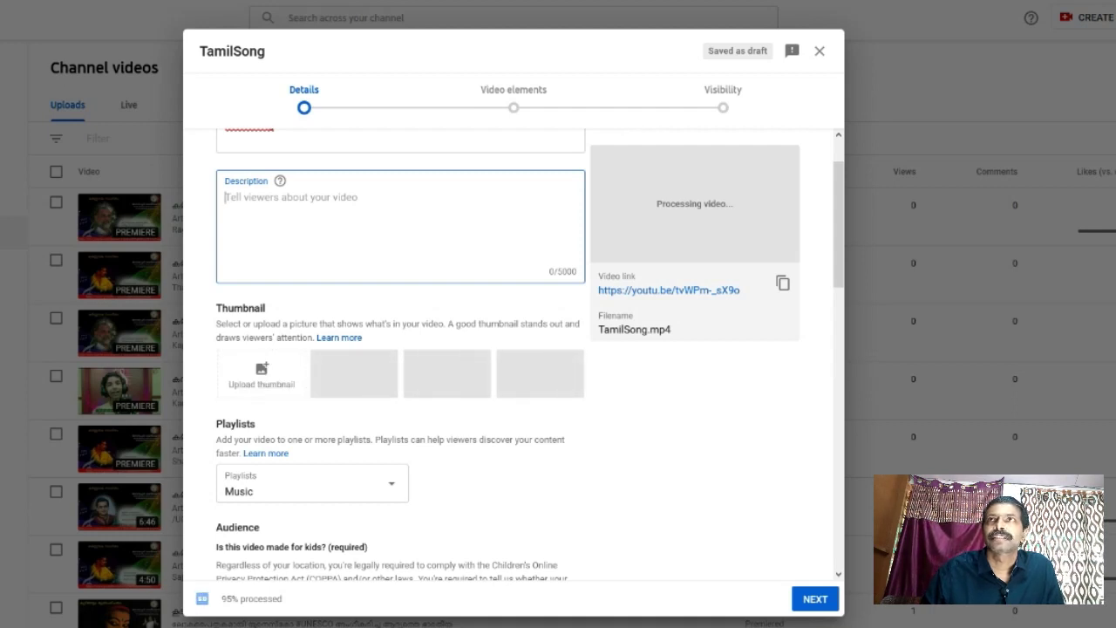
pyautogui.scroll(-3, 514, 353)
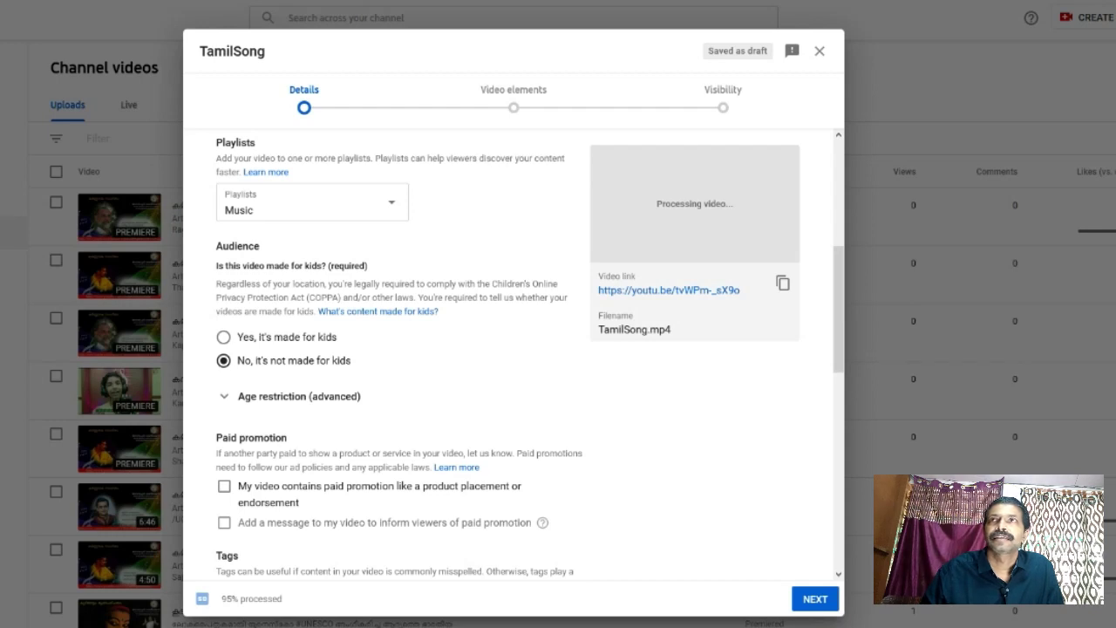
pyautogui.scroll(-3, 514, 353)
pyautogui.scroll(-1, 514, 353)
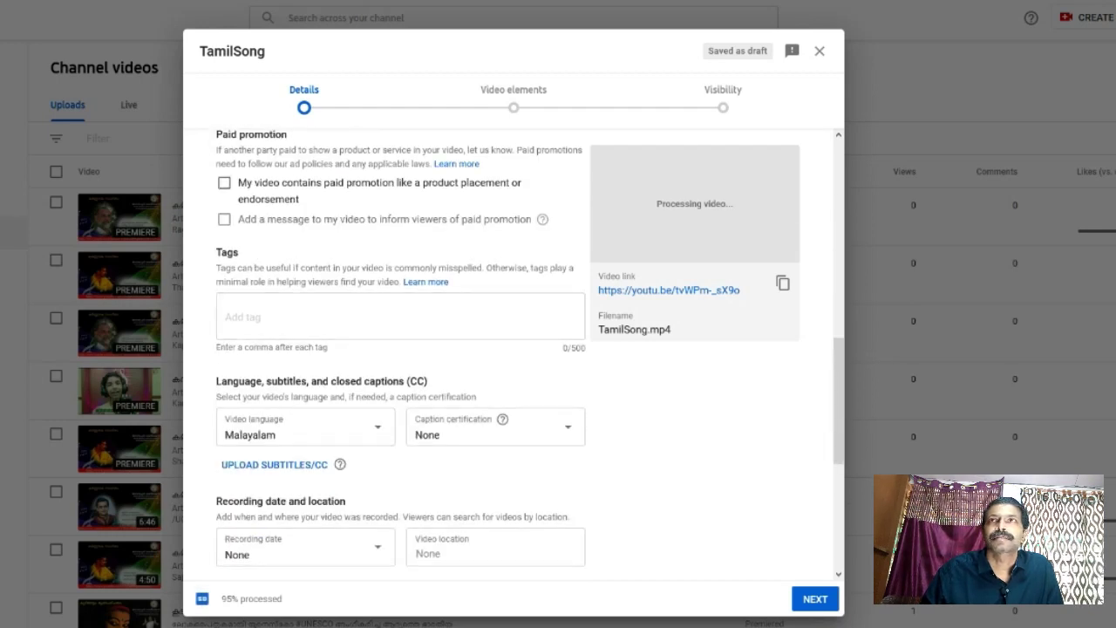
pyautogui.scroll(-2, 495, 213)
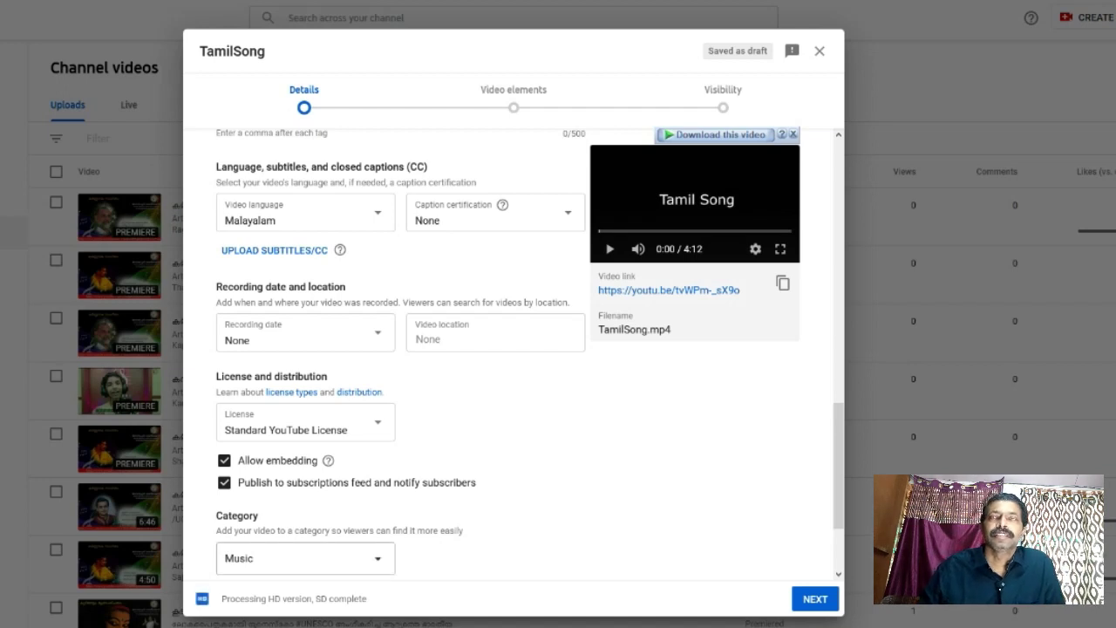
pyautogui.scroll(-2, 514, 348)
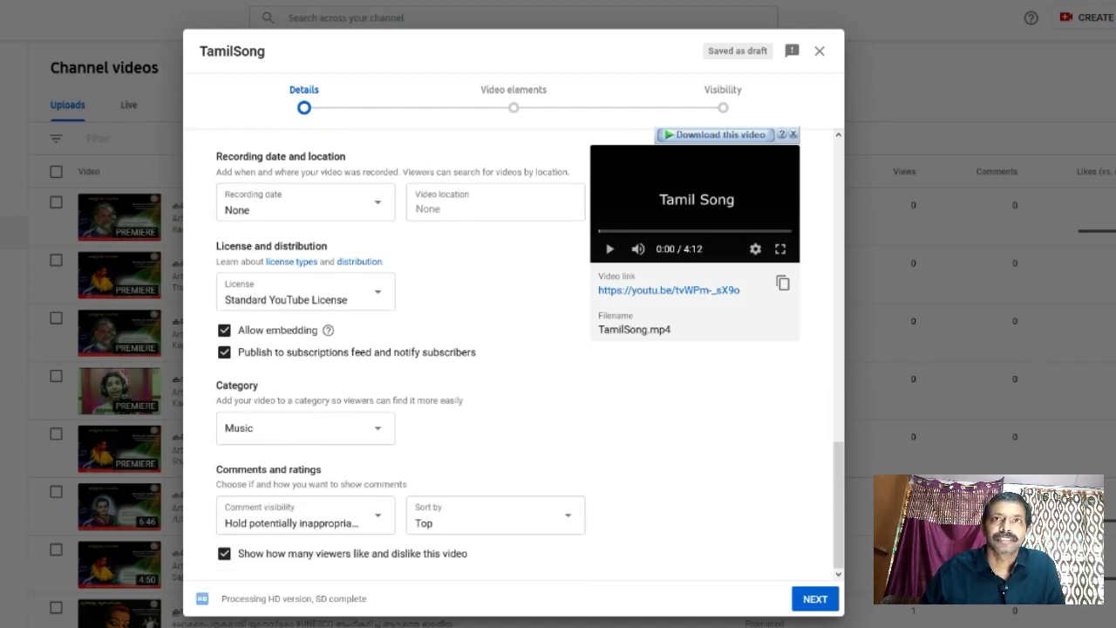
# - Proceed to the visibility settings without adding an end screen or cards
pyautogui.click(815, 598)
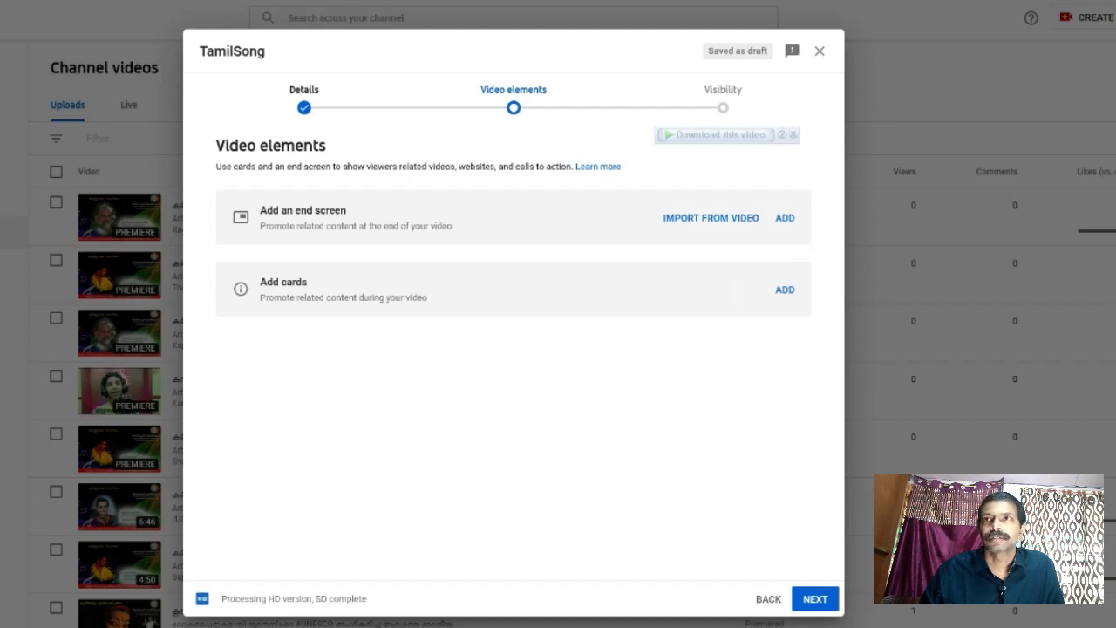
pyautogui.click(820, 598)
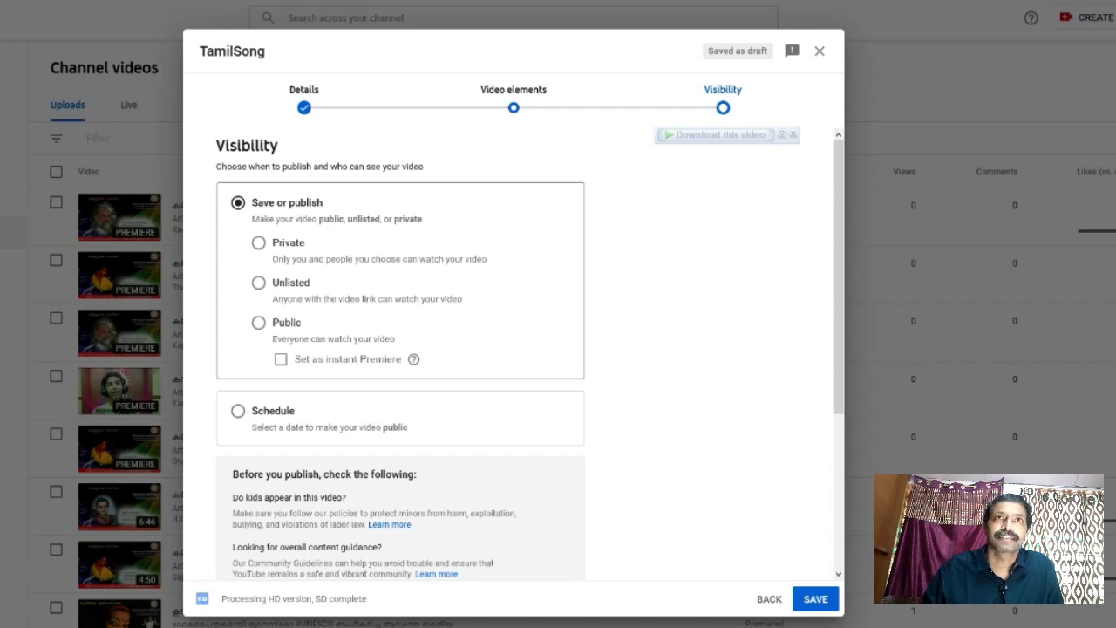
# - Try the Public, Unlisted and Private visibility options in turn
pyautogui.click(258, 323)
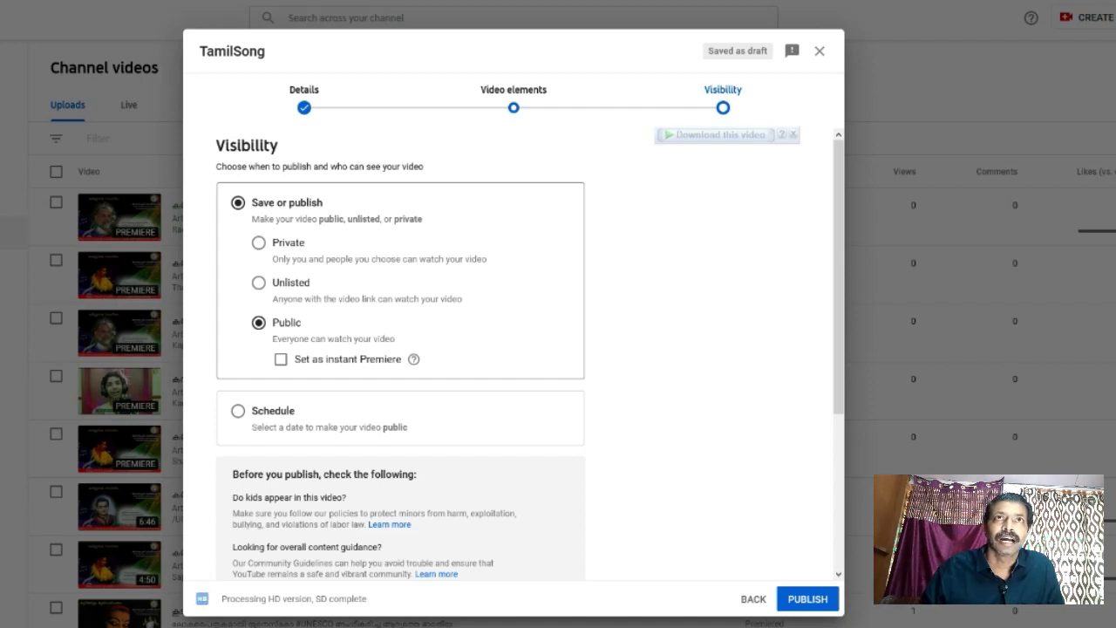
pyautogui.click(258, 282)
pyautogui.click(258, 242)
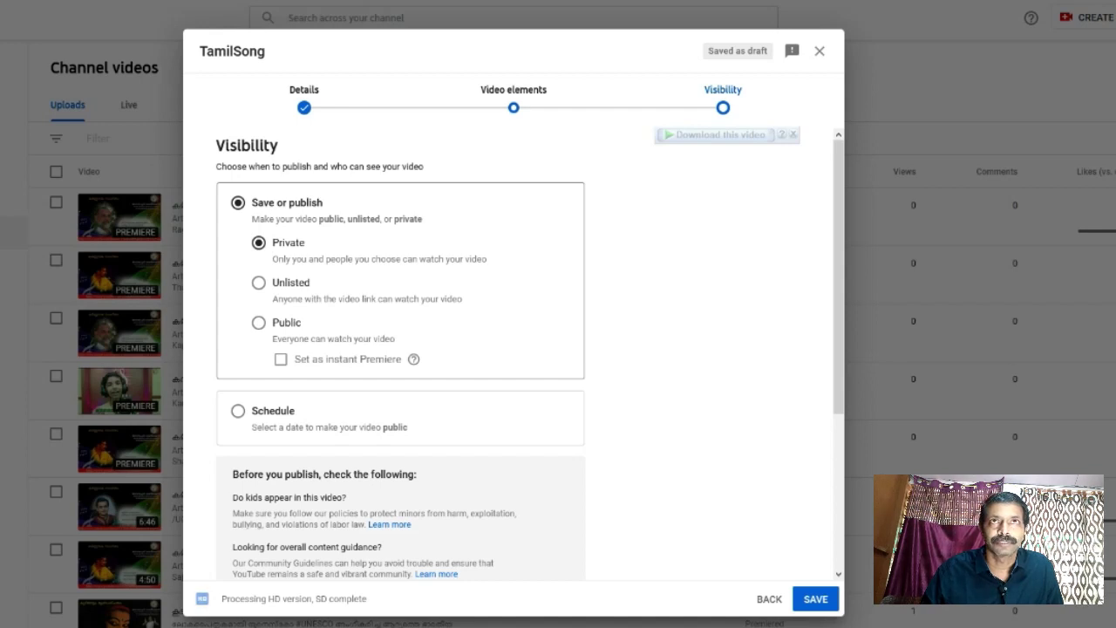
pyautogui.click(258, 282)
pyautogui.click(258, 243)
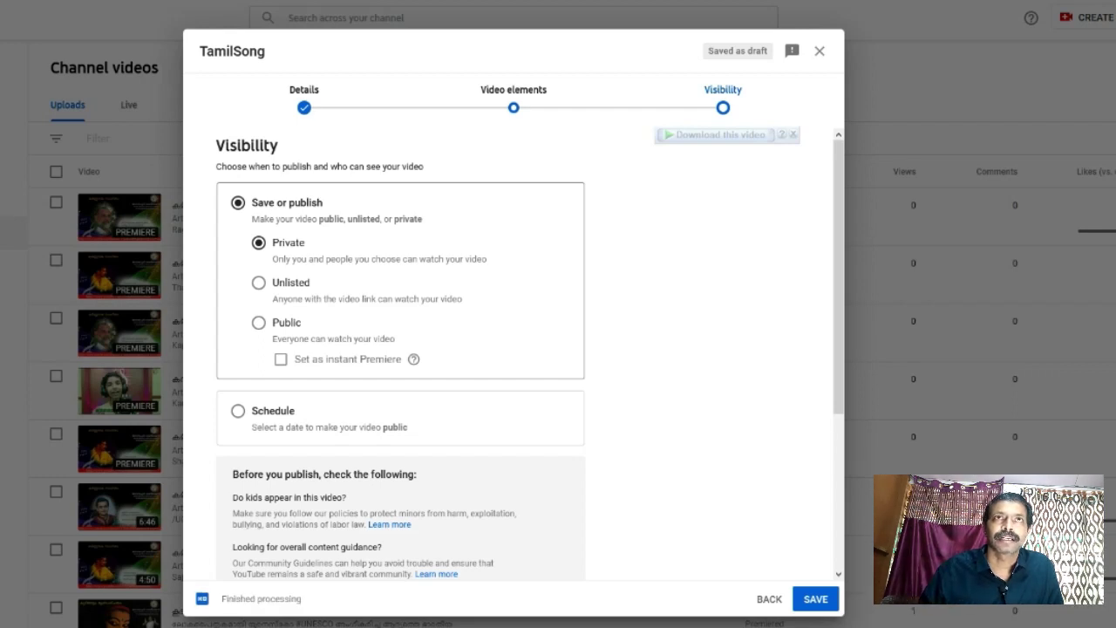
# - Save the video with Unlisted visibility and dismiss the publishing confirmation
pyautogui.click(258, 282)
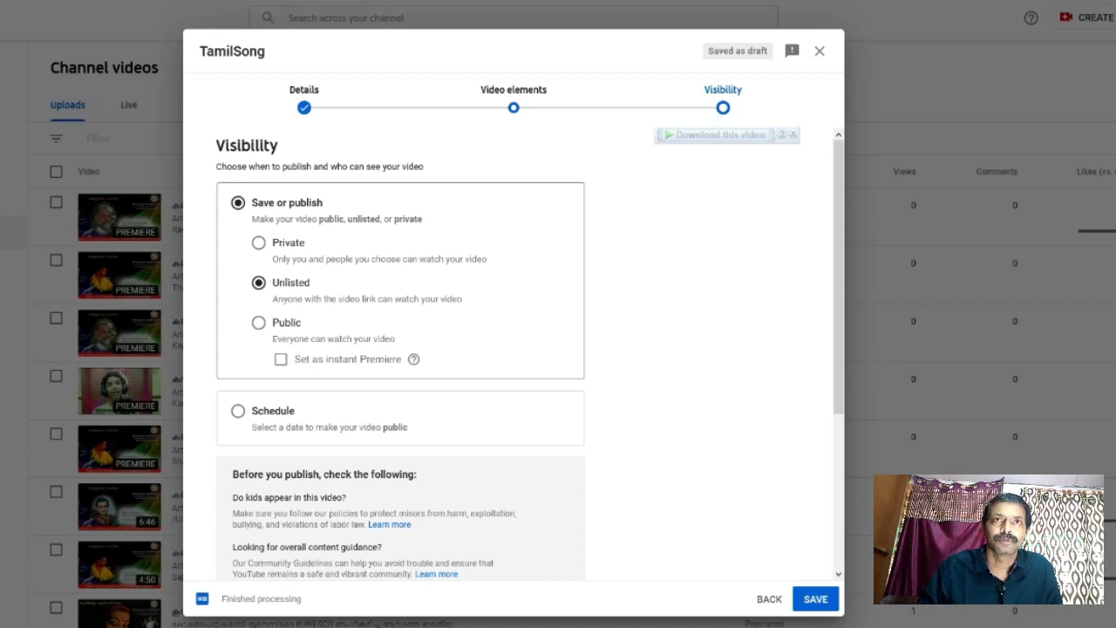
pyautogui.scroll(-3, 523, 349)
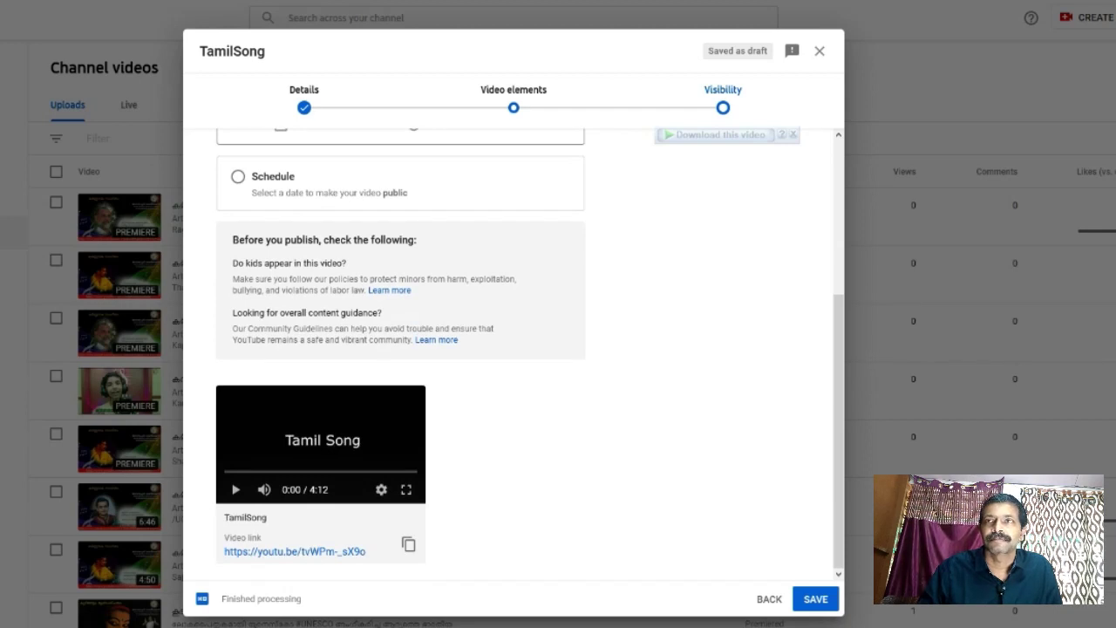
pyautogui.click(815, 599)
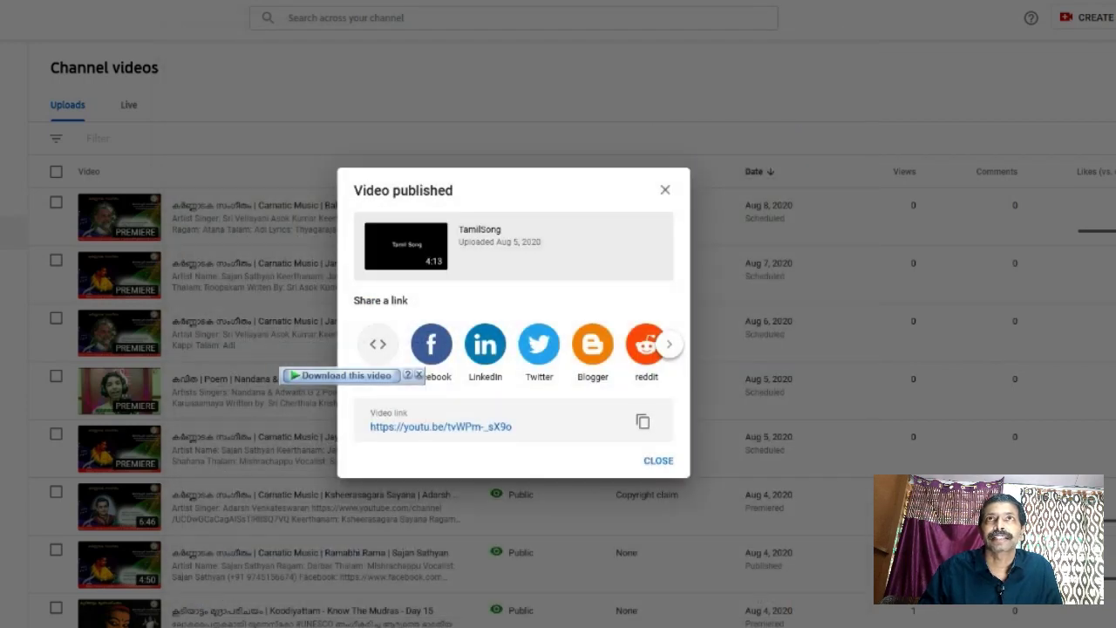
pyautogui.click(657, 460)
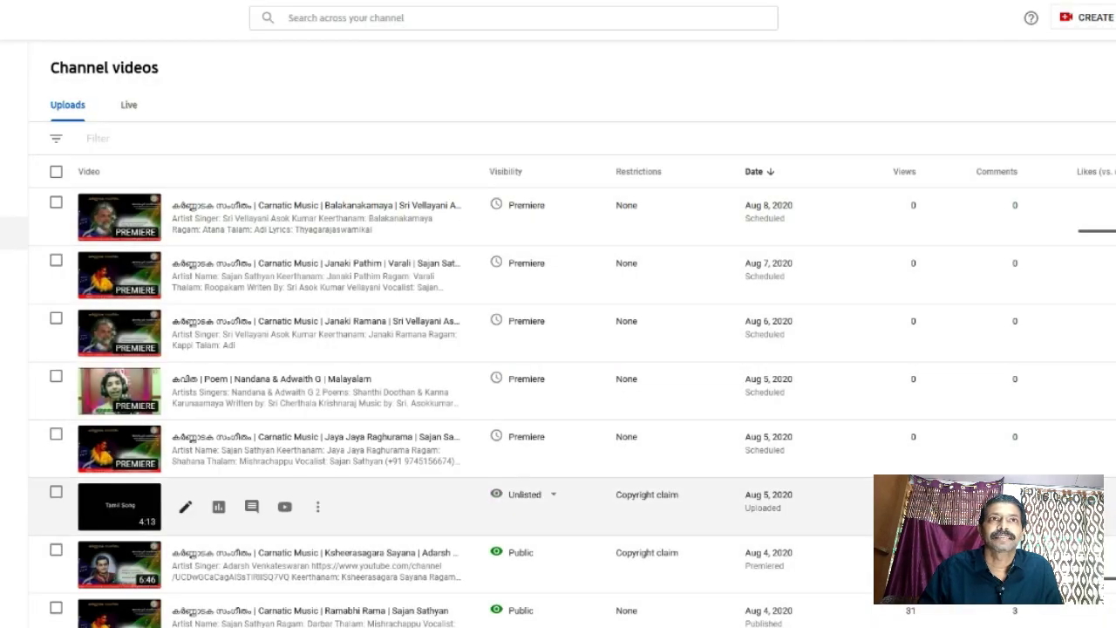
# - Open the copyright claim details of the TamilSong video and examine the copyright owner's policy
pyautogui.moveTo(646, 494)
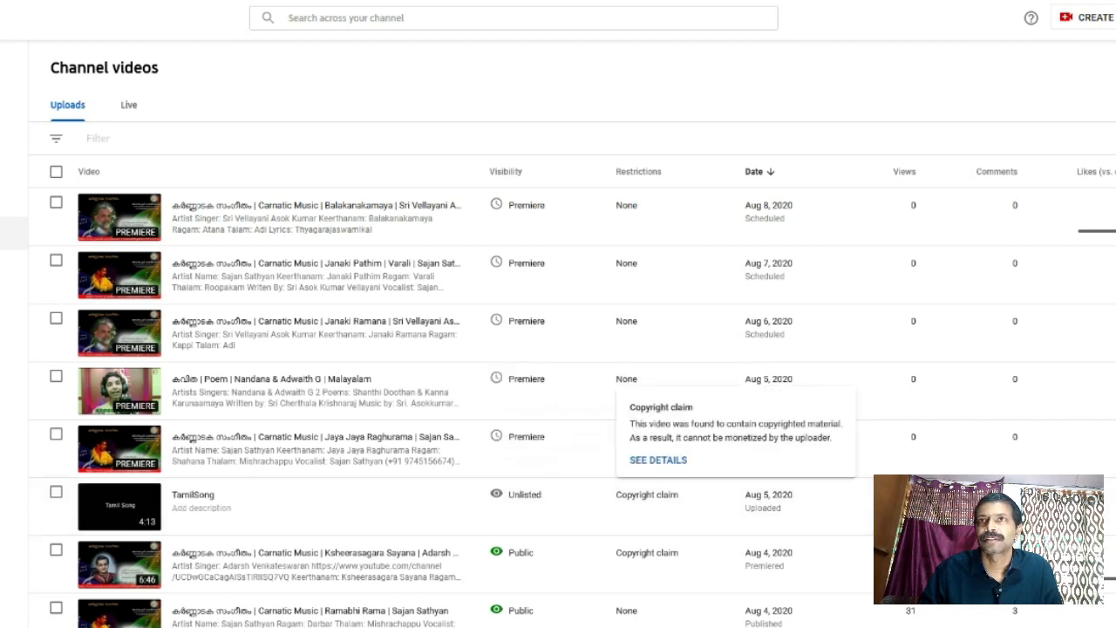
pyautogui.click(657, 460)
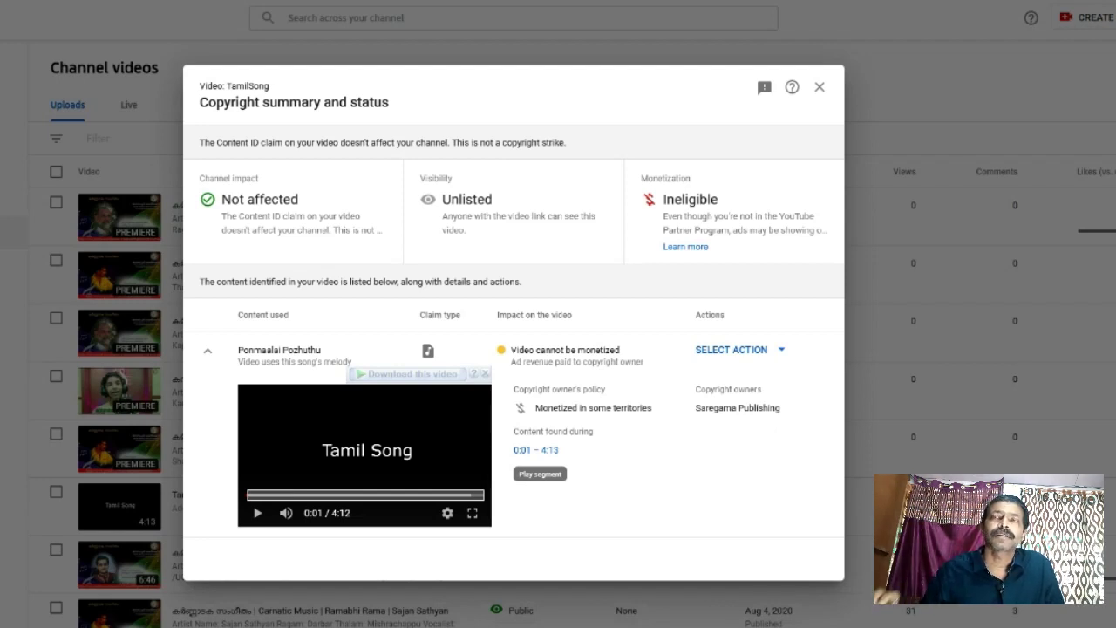
pyautogui.moveTo(575, 407)
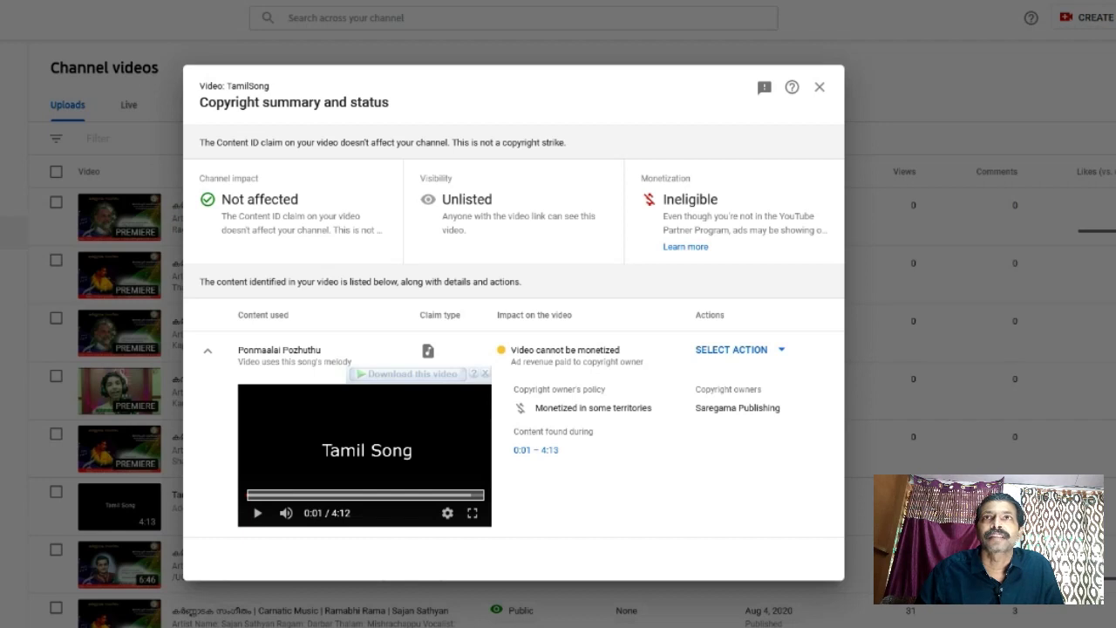
# - Examine the actions available for the claim on Ponmaalai Pozhuthu, then close the copyright summary without choosing one
pyautogui.moveTo(427, 350)
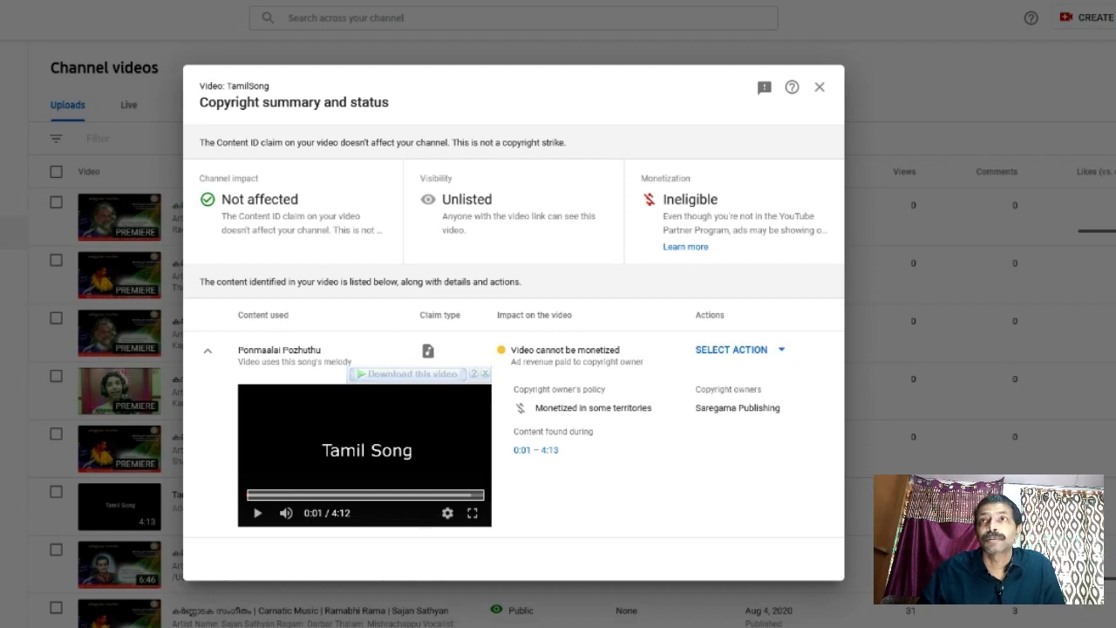
pyautogui.click(732, 350)
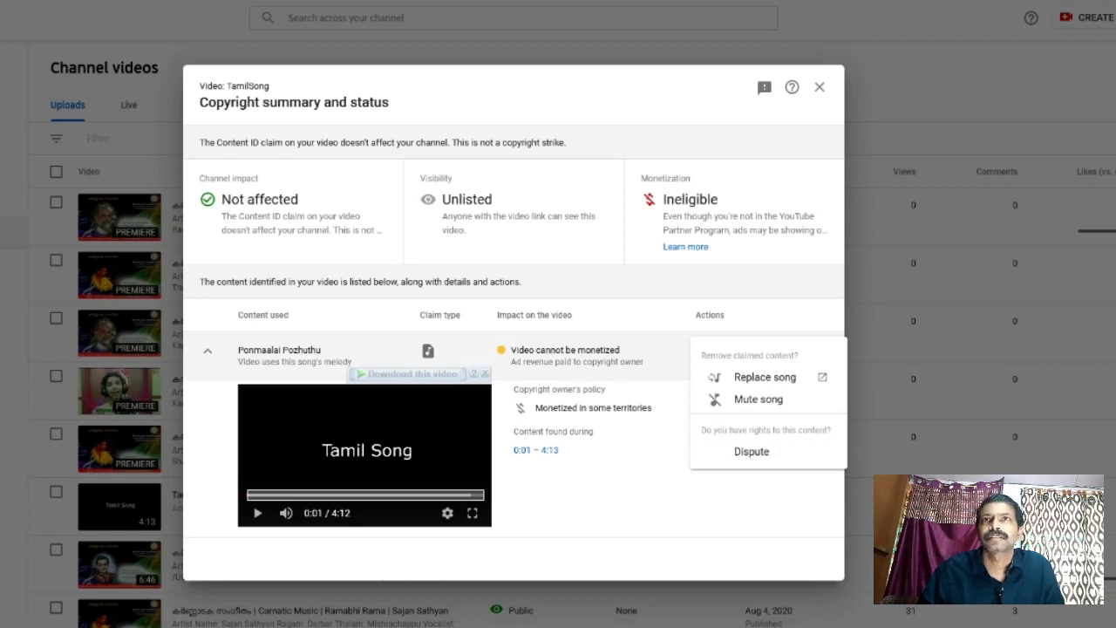
pyautogui.press('Escape')
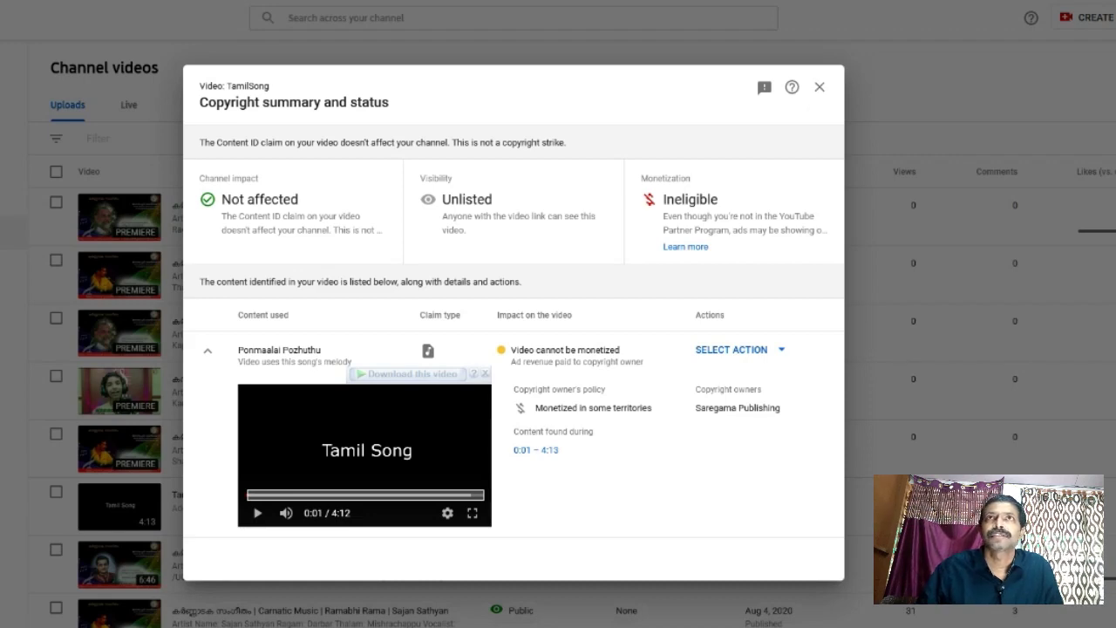
pyautogui.click(819, 87)
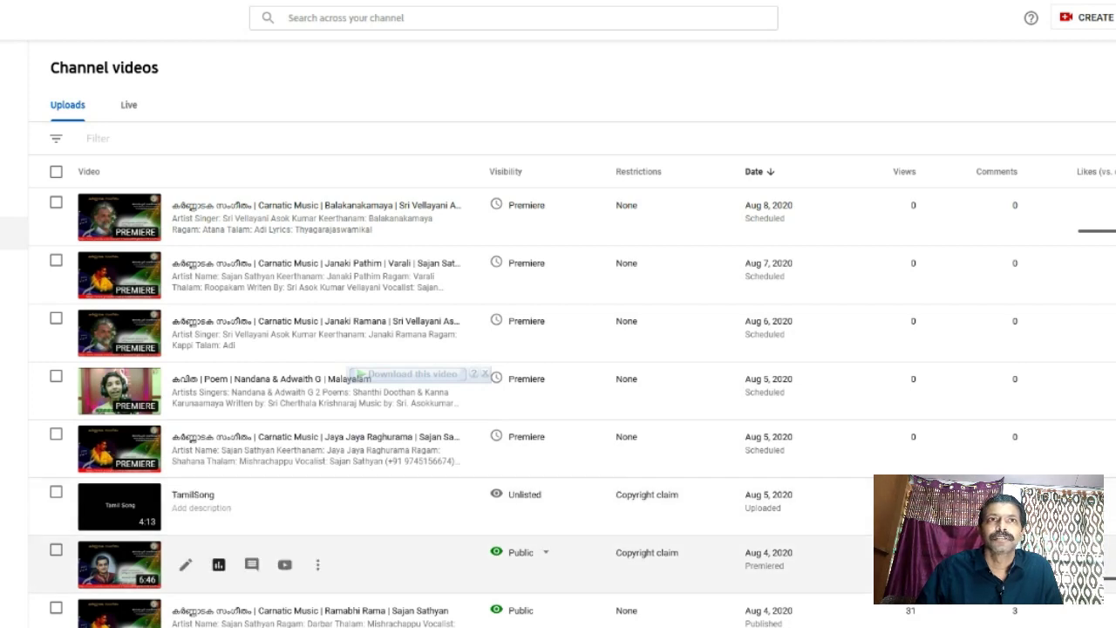
pyautogui.moveTo(646, 552)
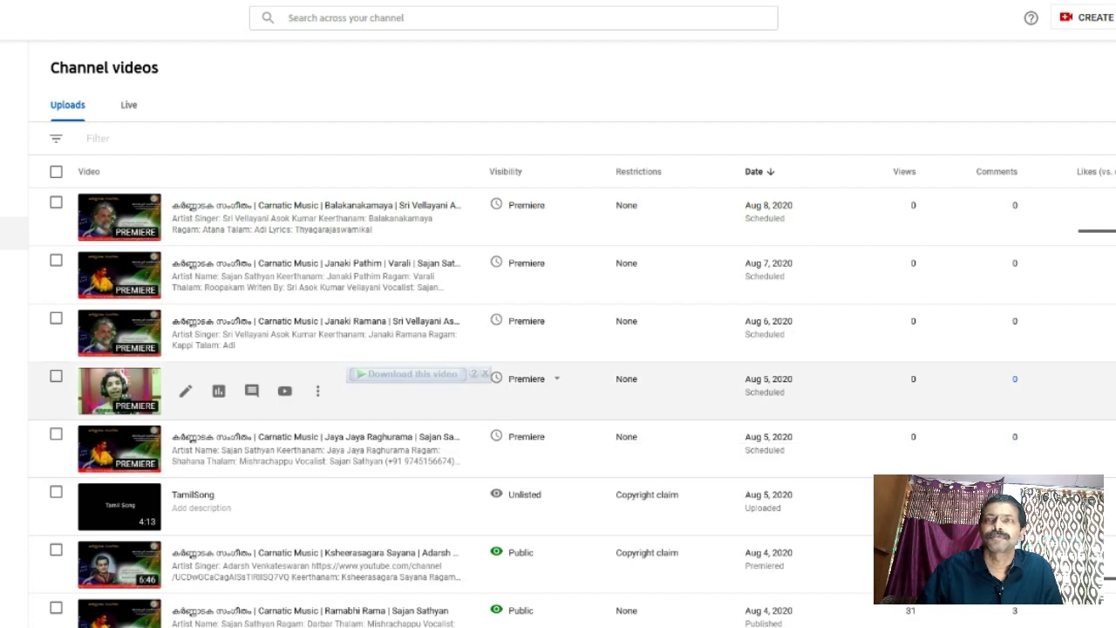
pyautogui.moveTo(646, 494)
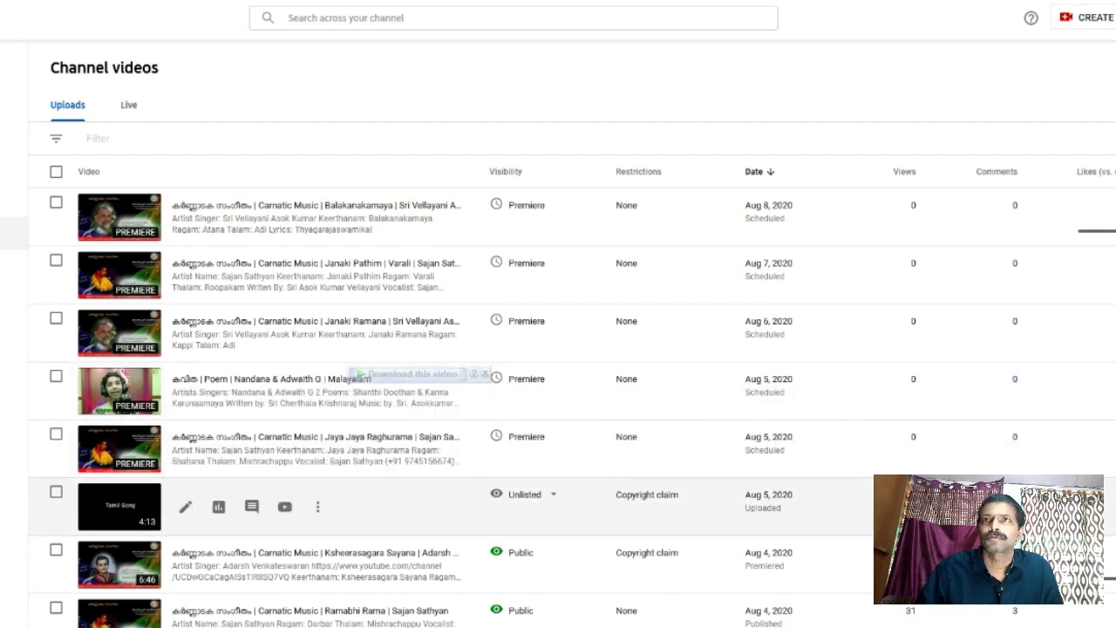
pyautogui.click(185, 506)
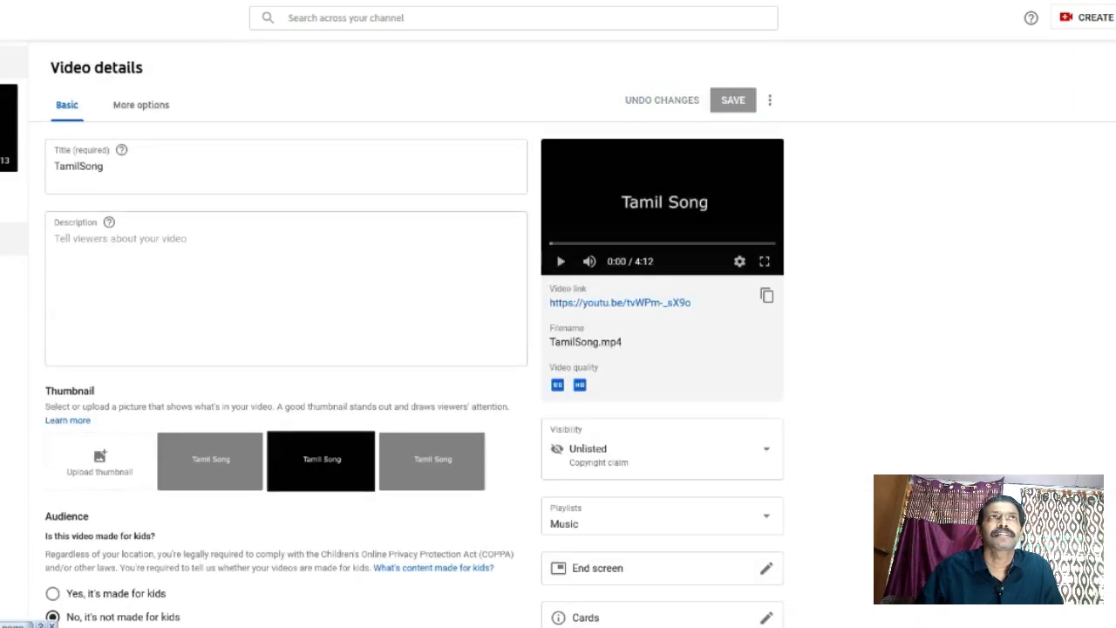
pyautogui.hotkey('alt', 'Left')
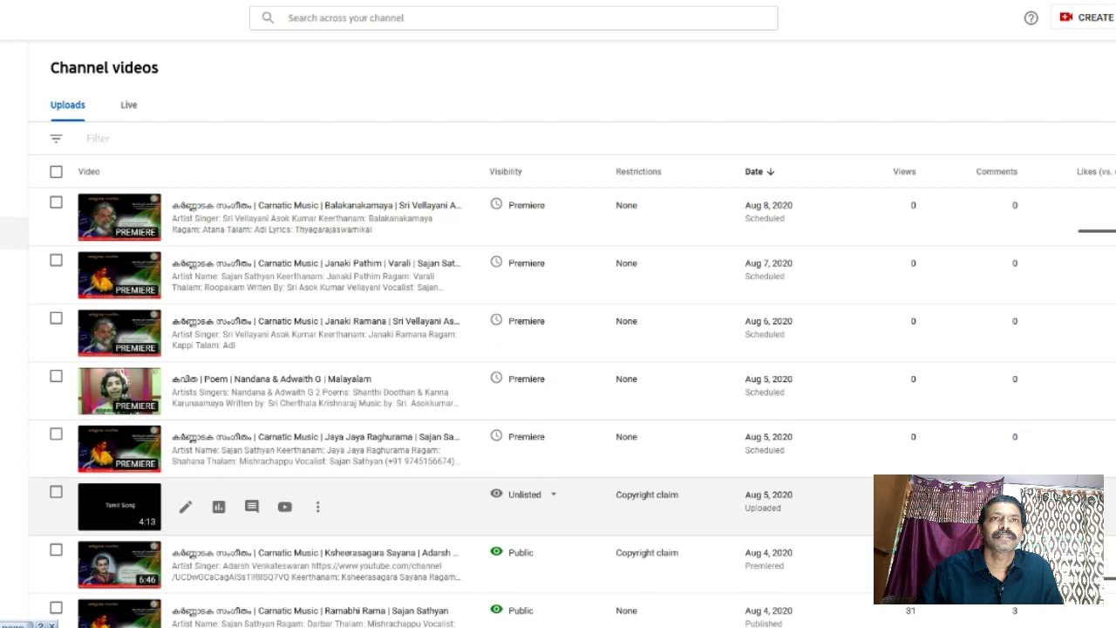
# - Permanently delete the TamilSong video from the channel, acknowledging that deletion can't be undone
pyautogui.click(317, 507)
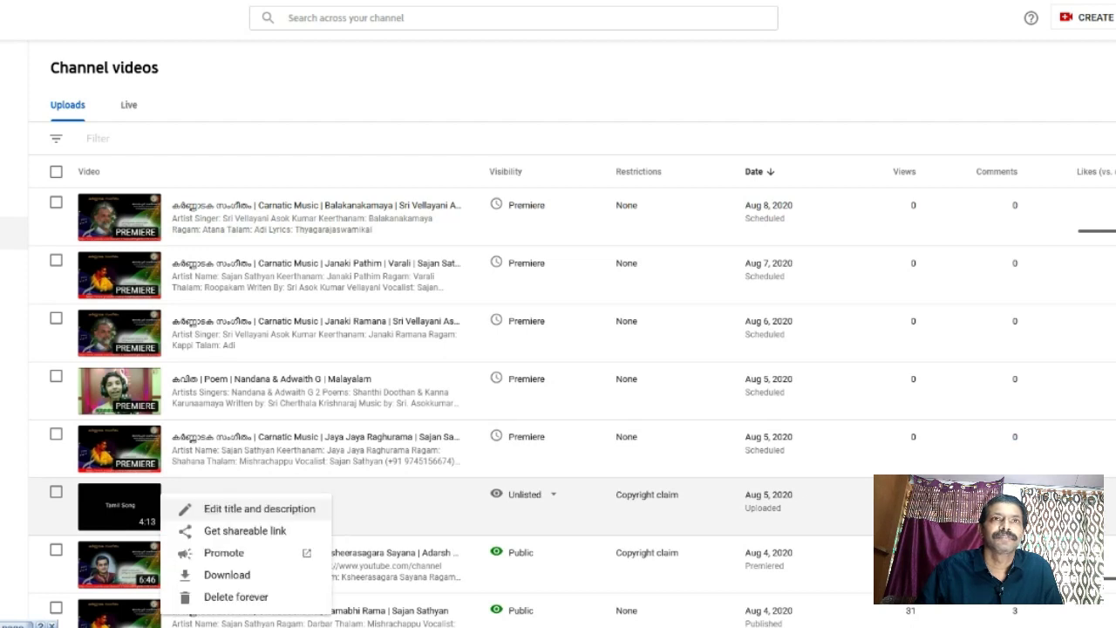
pyautogui.click(235, 596)
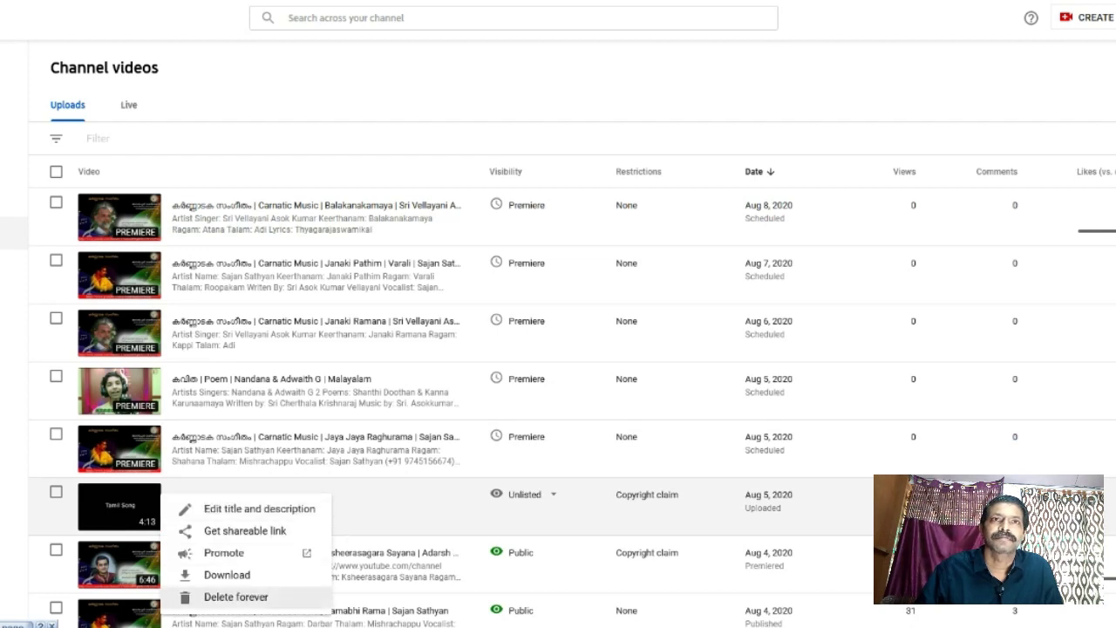
pyautogui.click(342, 363)
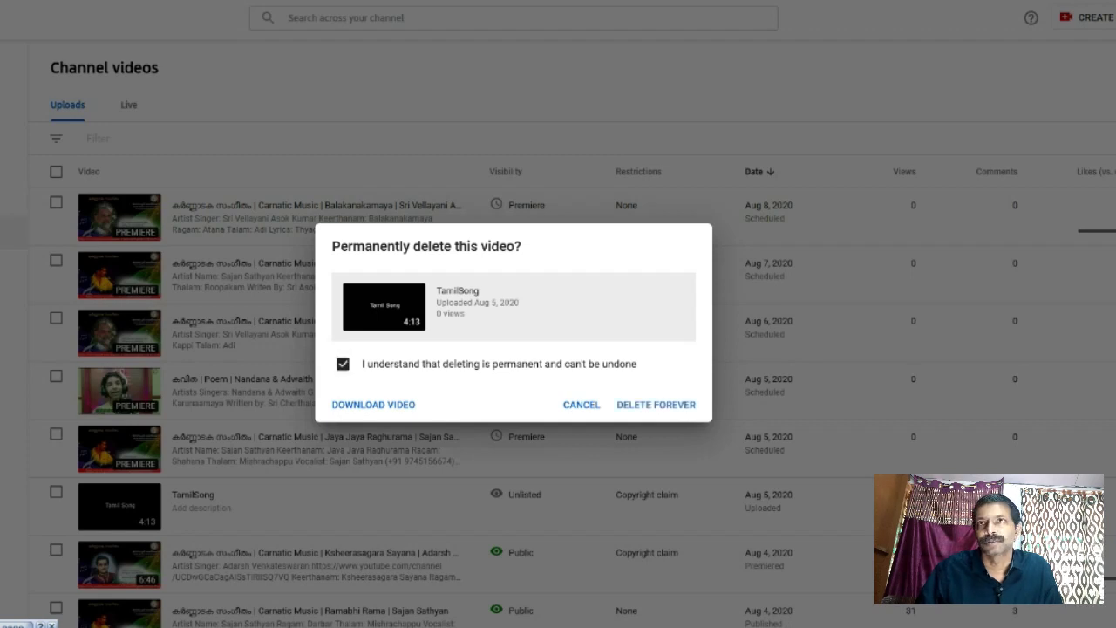
pyautogui.click(655, 404)
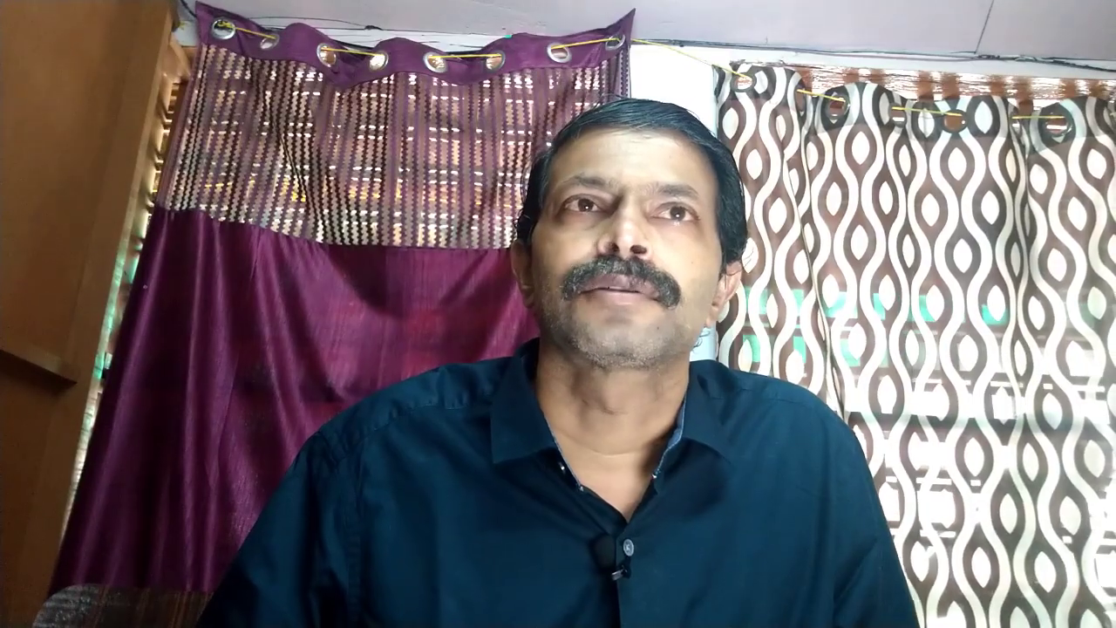